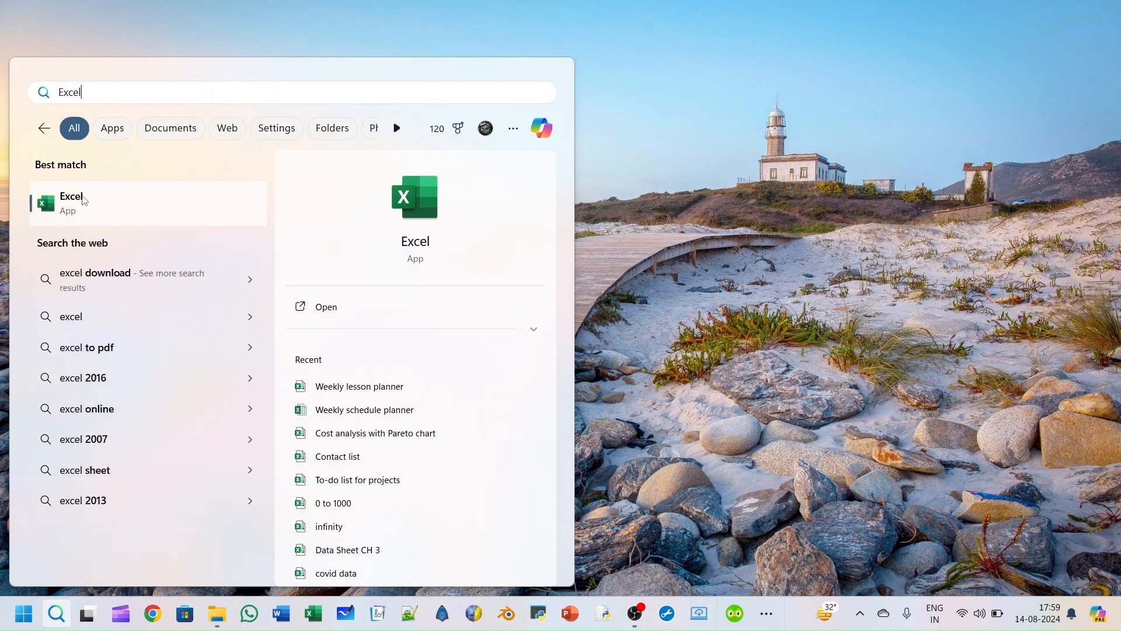
# Step: Launch Excel from the Windows search
pyautogui.click(85, 201)
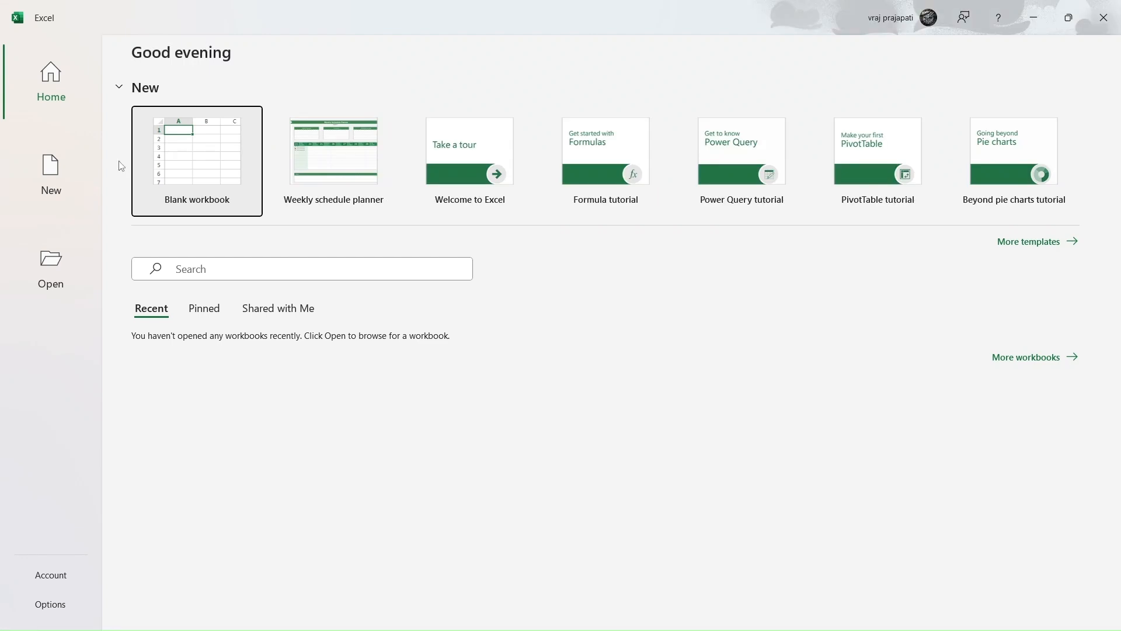
pyautogui.press('super')
pyautogui.press('super')
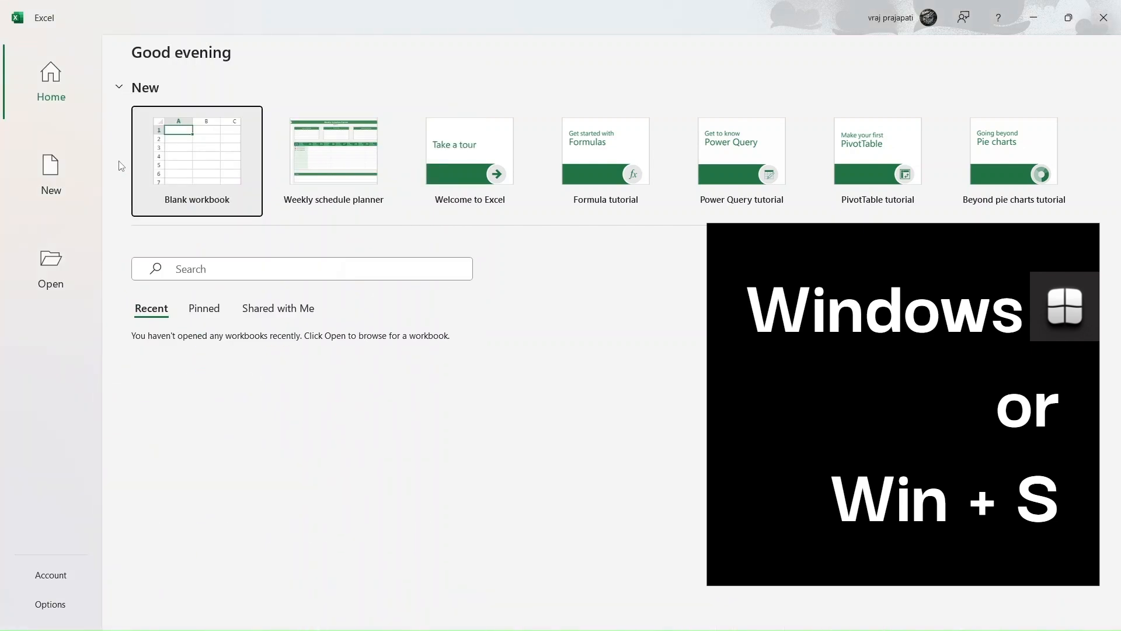
pyautogui.press('super+s')
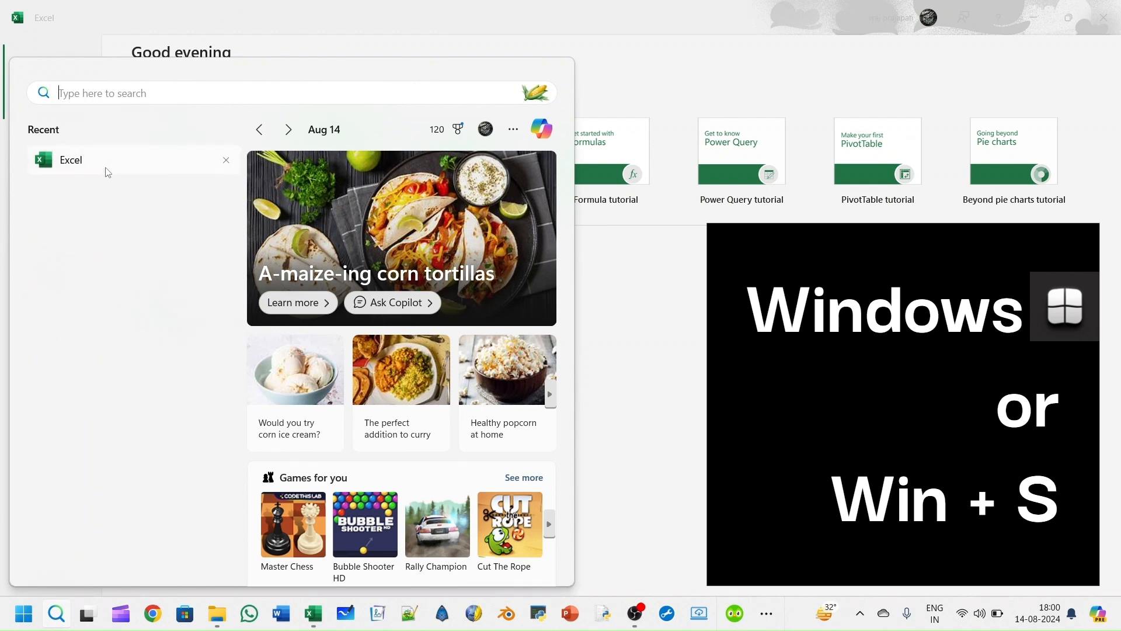
pyautogui.click(64, 169)
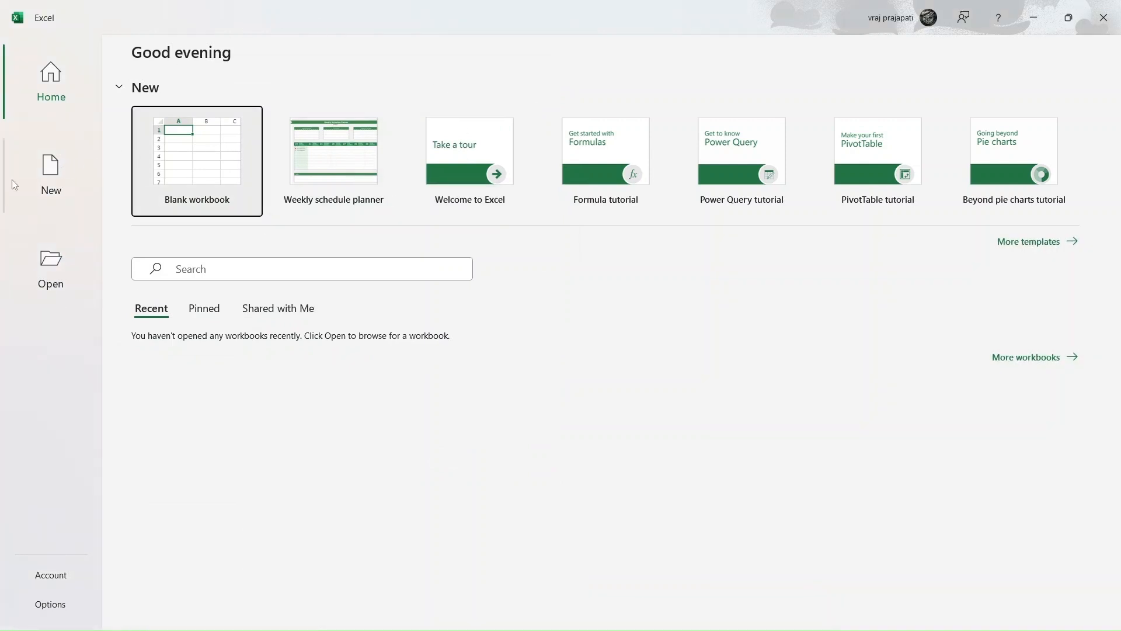
pyautogui.click(272, 71)
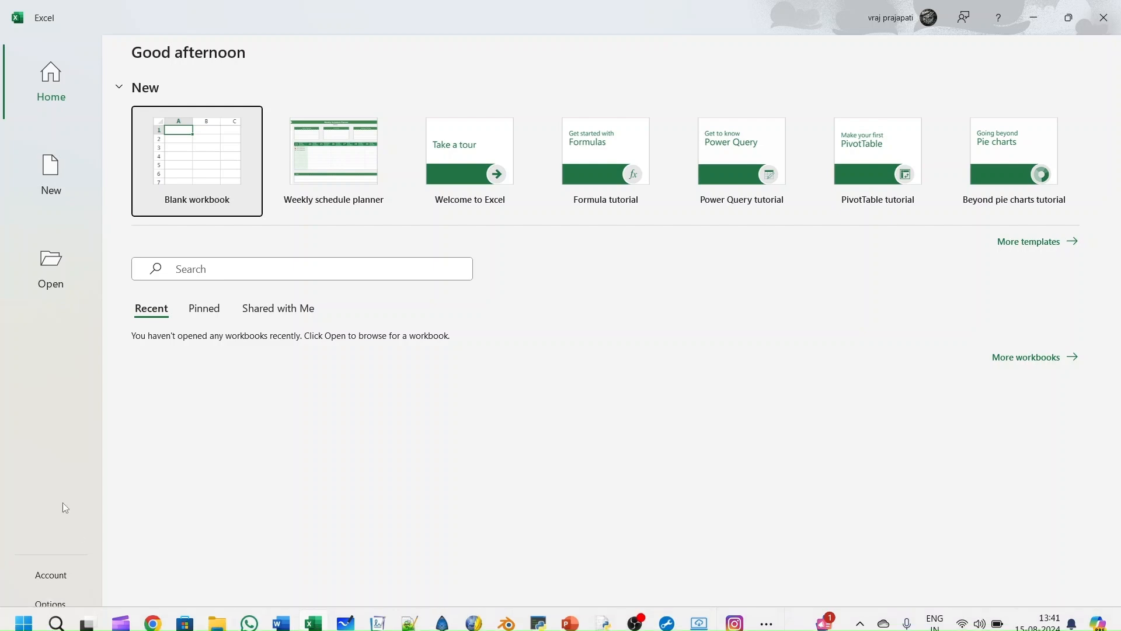
# Step: Create a new blank workbook
pyautogui.click(195, 191)
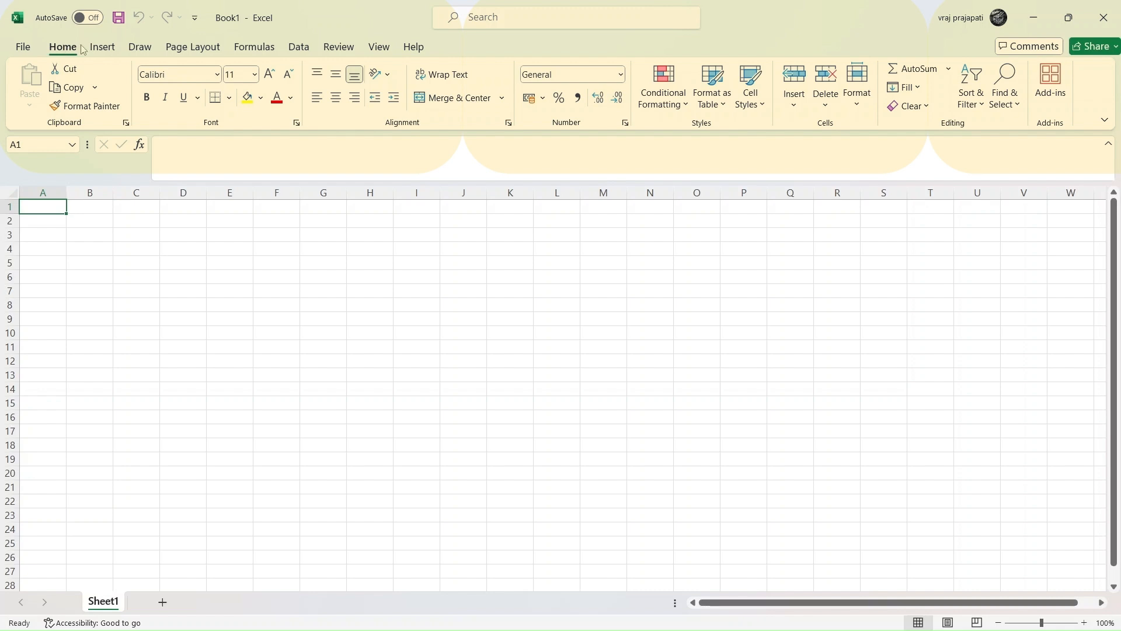
pyautogui.click(102, 48)
pyautogui.click(138, 48)
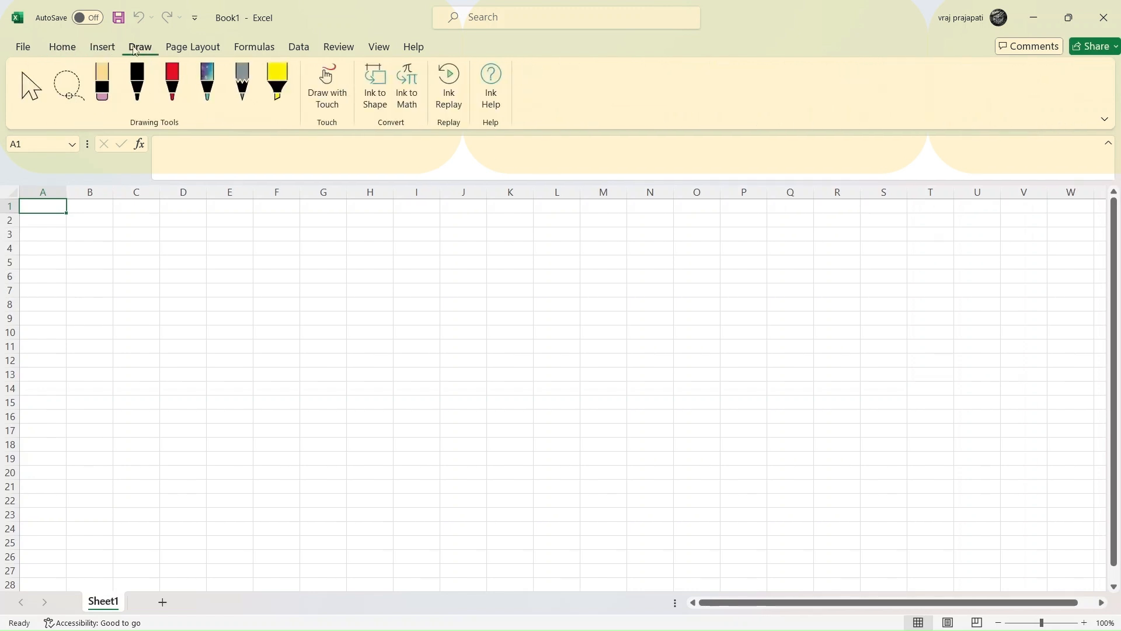
pyautogui.click(193, 48)
pyautogui.click(239, 45)
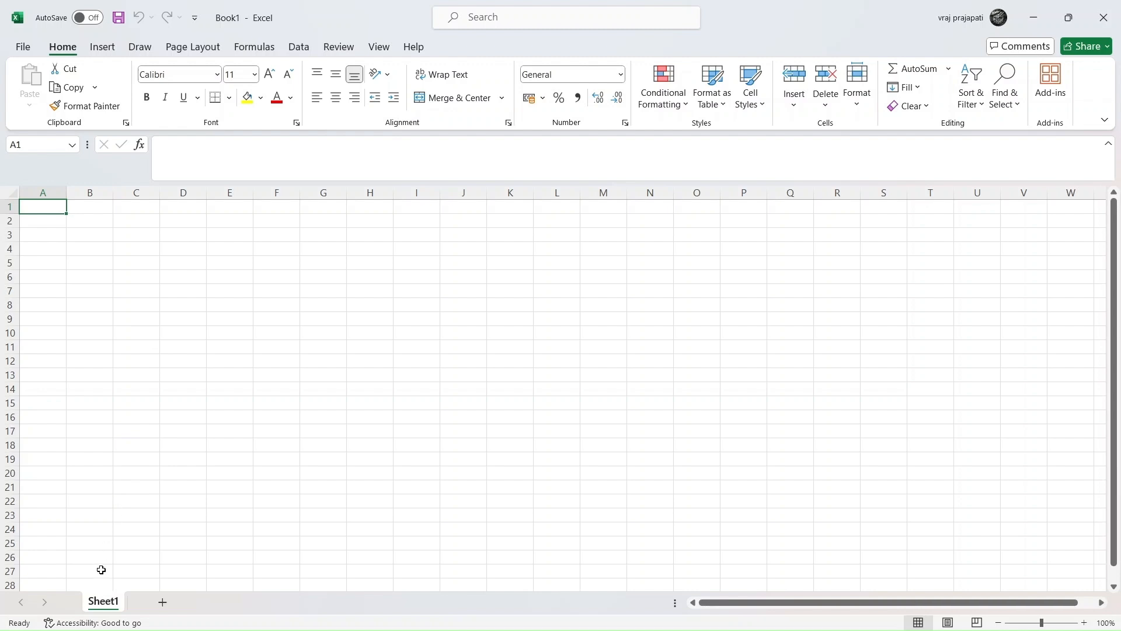
# Step: Add five new worksheets, Sheet2 through Sheet6
pyautogui.click(163, 602)
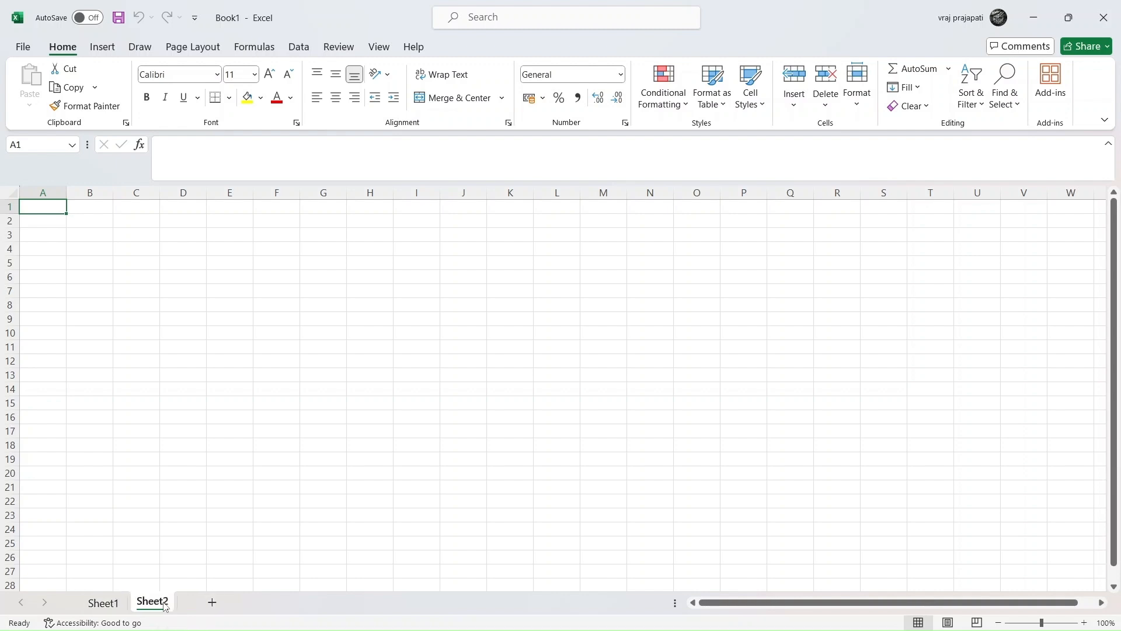
pyautogui.click(212, 603)
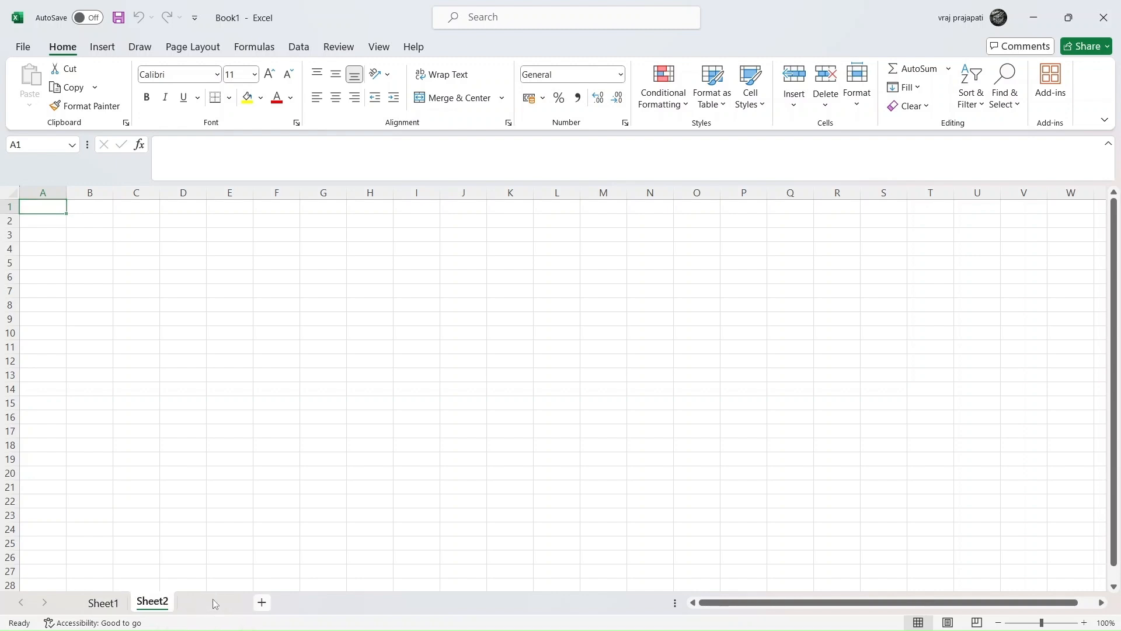
pyautogui.click(260, 603)
pyautogui.click(314, 602)
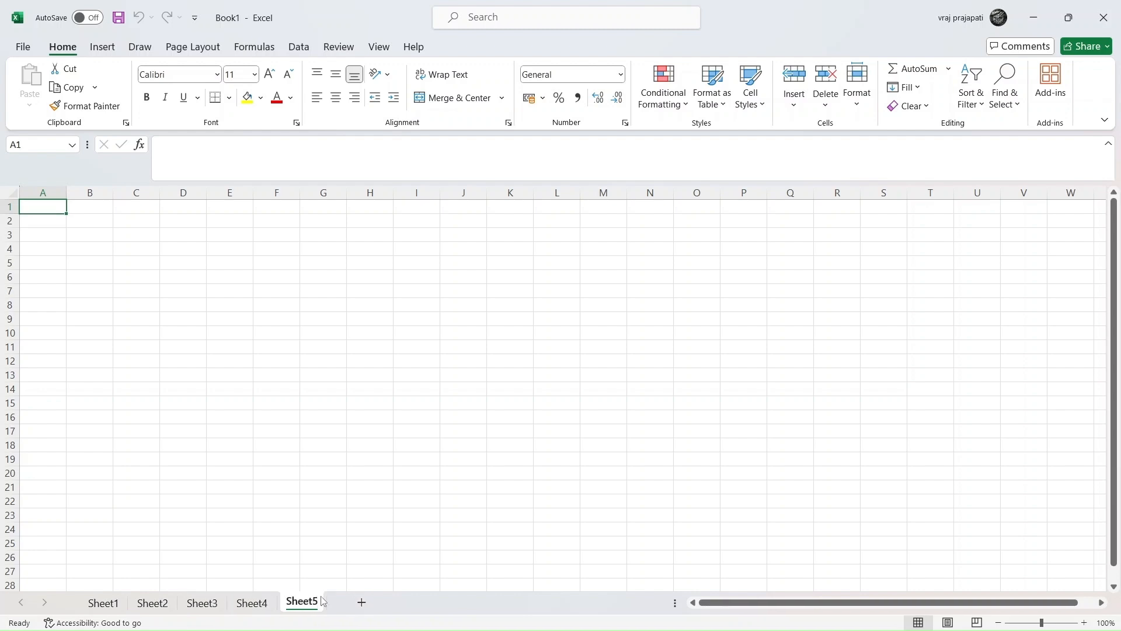
pyautogui.click(361, 602)
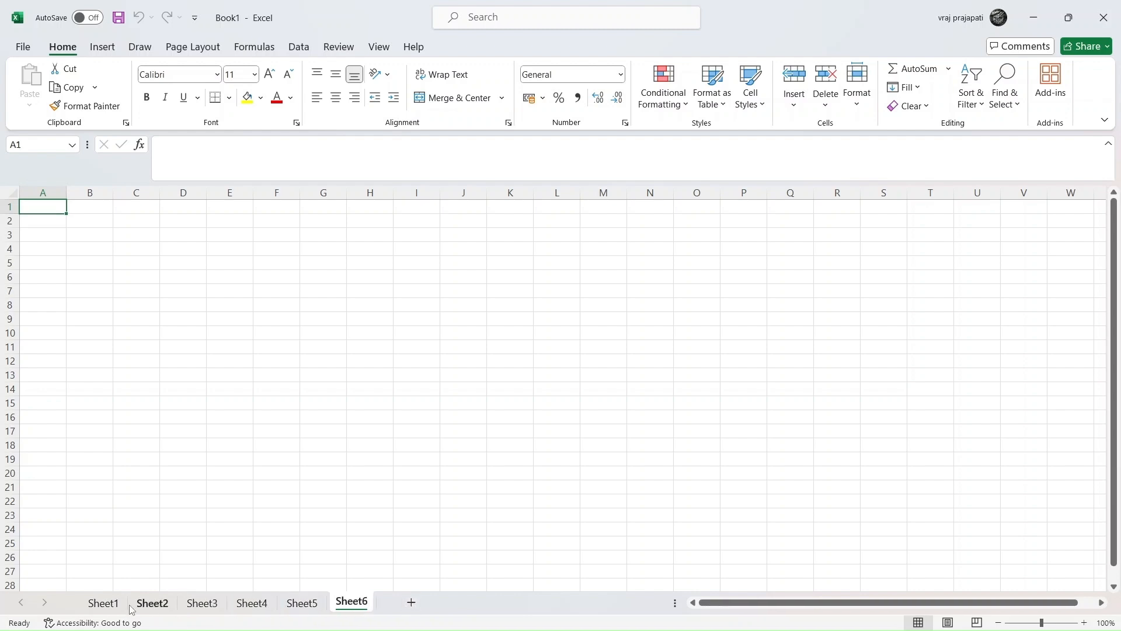
# Step: Switch to Sheet1 and type Cell in B2 and Data in C3
pyautogui.click(103, 602)
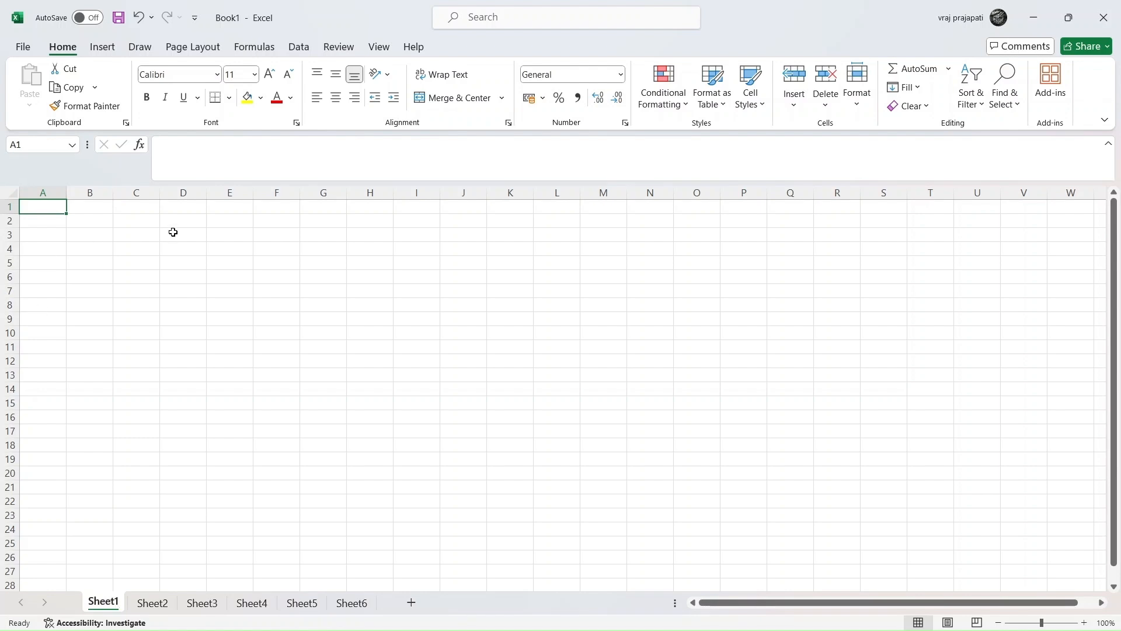
pyautogui.click(93, 220)
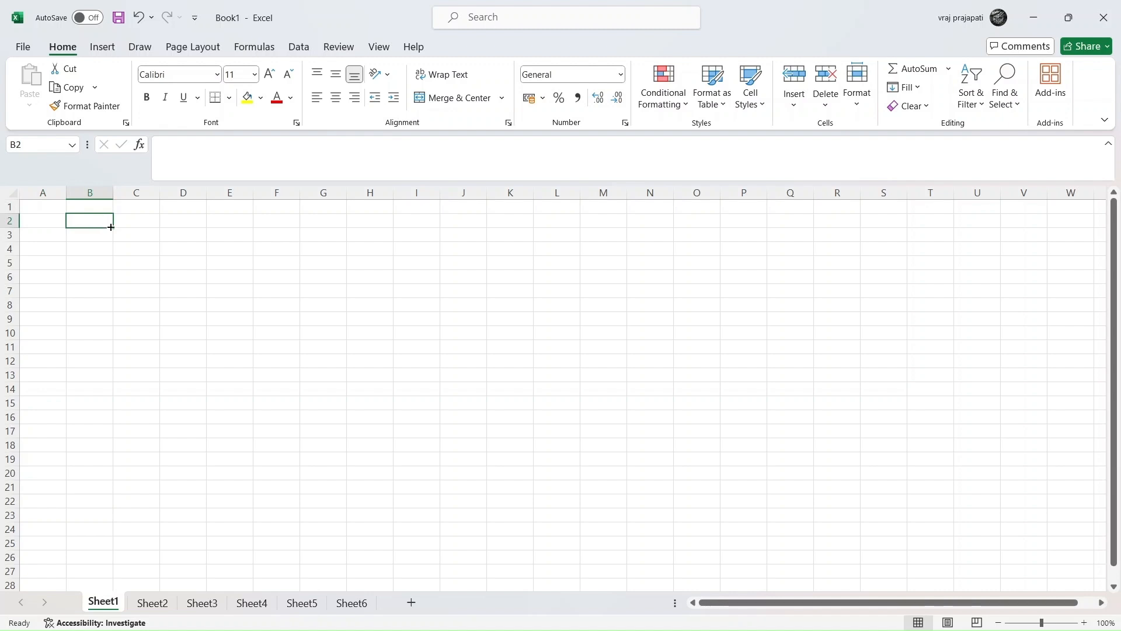
pyautogui.write('Cell')
pyautogui.press('Return')
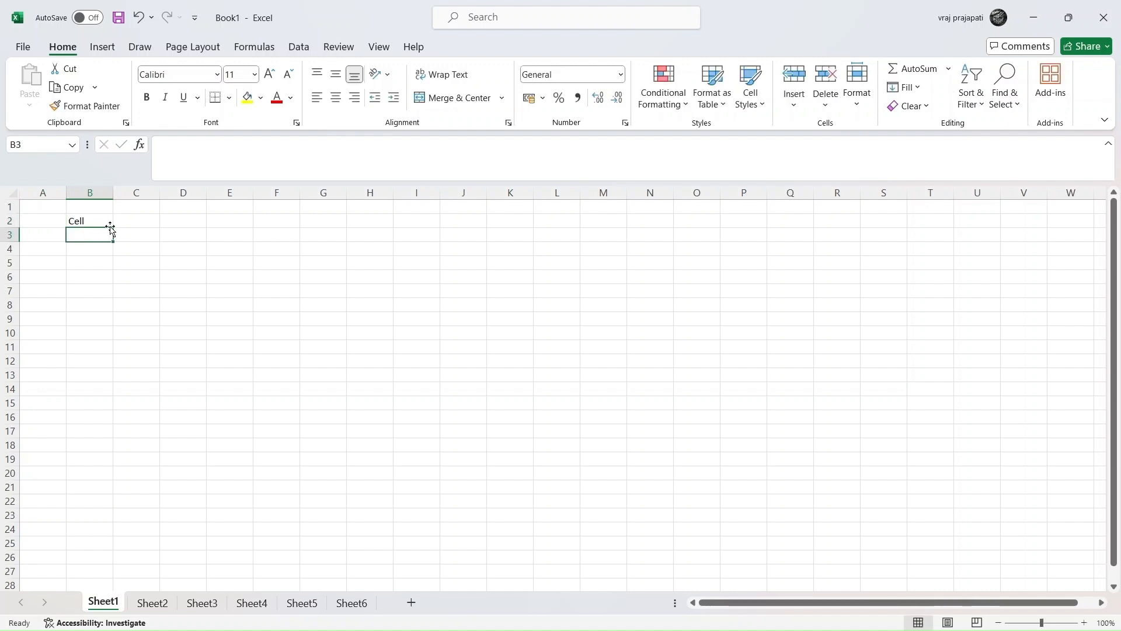
pyautogui.press('Right')
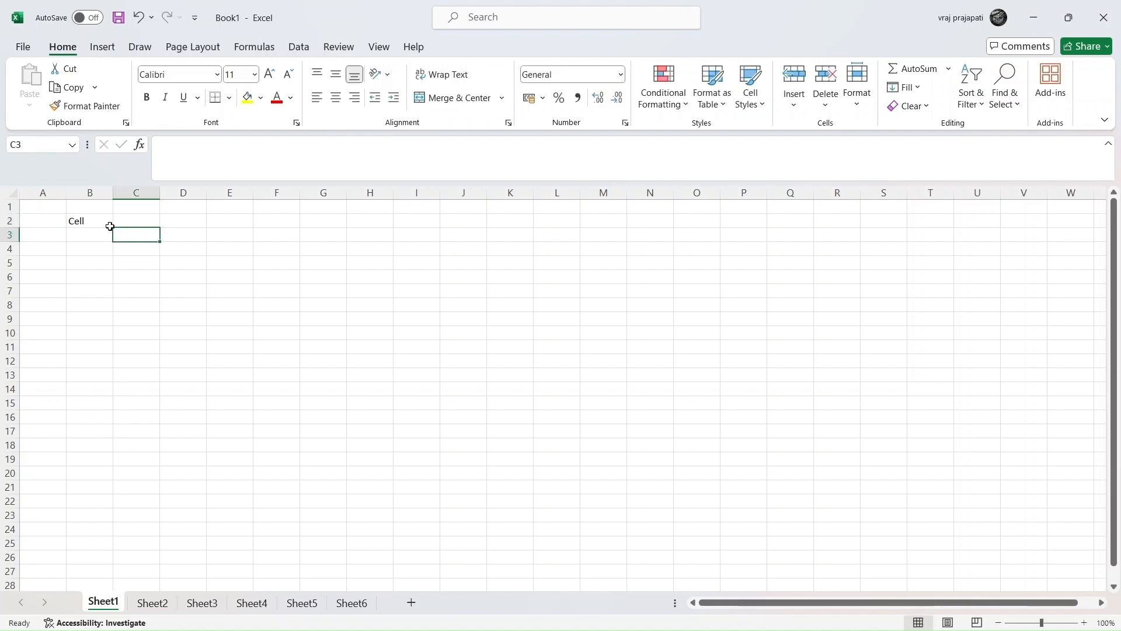
pyautogui.write('Data')
pyautogui.press('Return')
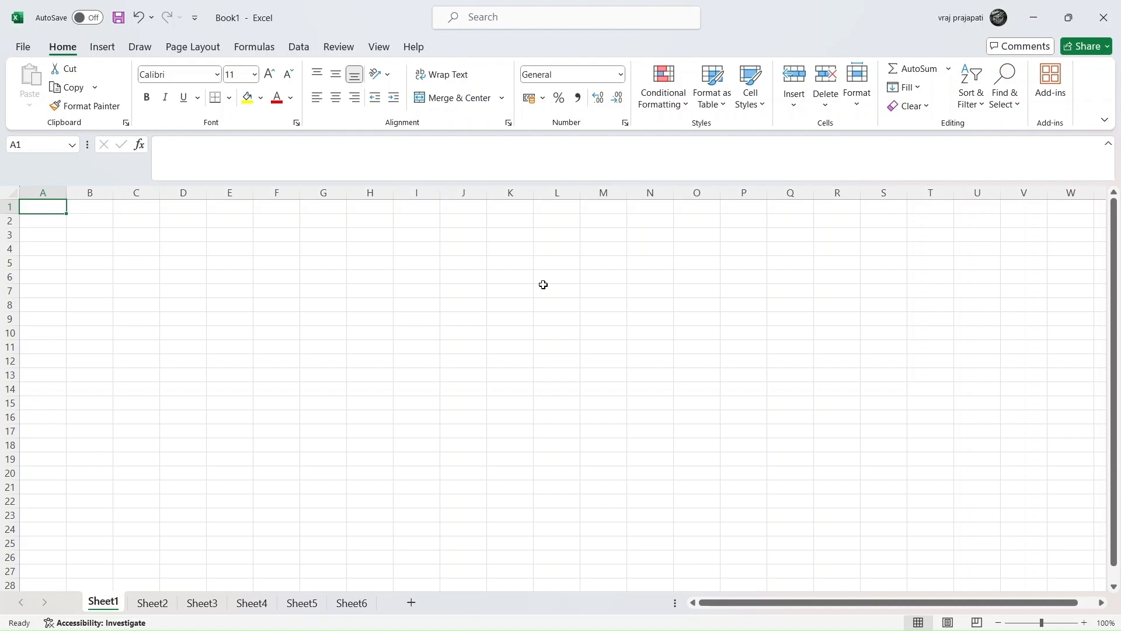
# Step: Enter the column headers Sr. No. in A1 and Name in B1
pyautogui.write('St')
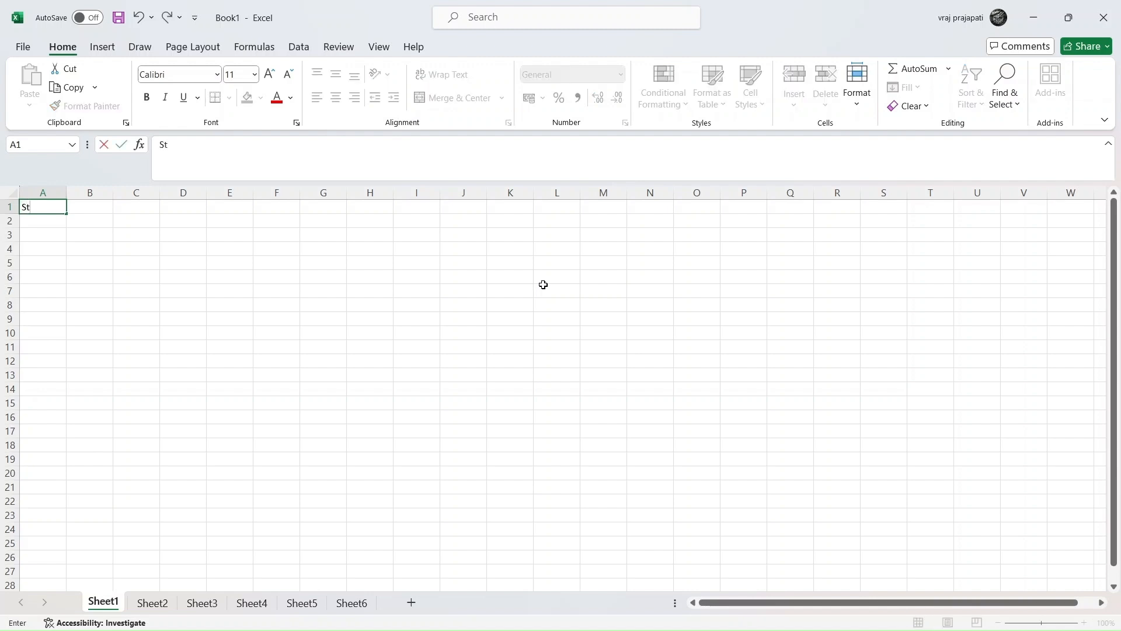
pyautogui.write('. n')
pyautogui.press('BackSpace')
pyautogui.write('No.')
pyautogui.press('Tab')
pyautogui.write('Name')
pyautogui.hotkey('ctrl', 'Return')
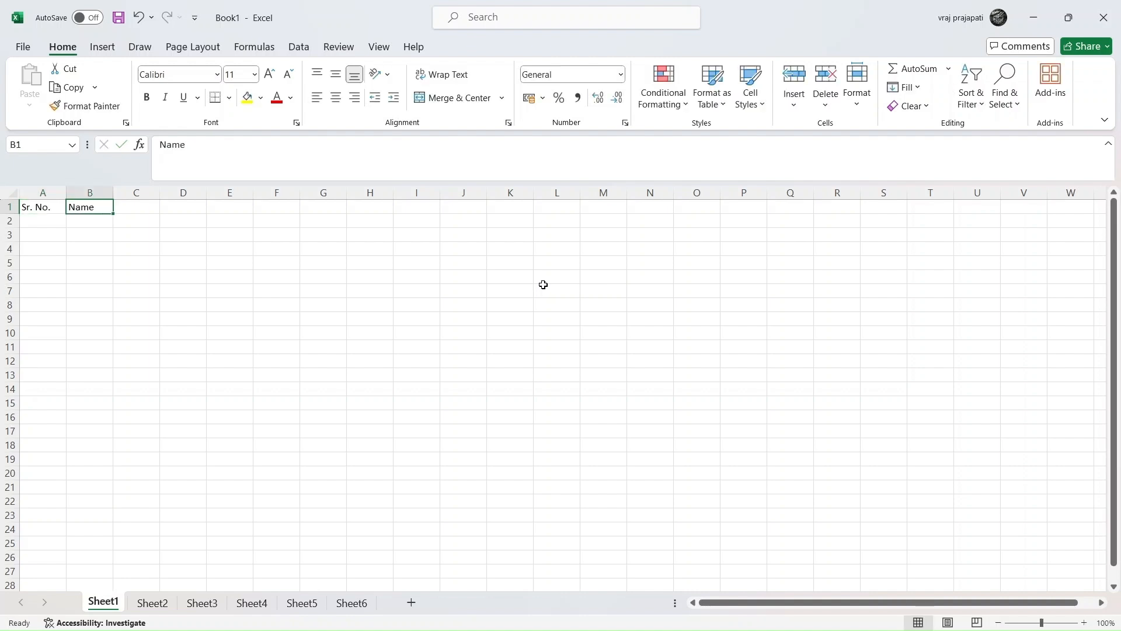
# Step: Enter the serial numbers 1 to 5 in cells A2 through A6
pyautogui.press('Left')
pyautogui.press('Down')
pyautogui.write('1')
pyautogui.press('Return')
pyautogui.write('2')
pyautogui.press('Return')
pyautogui.write('3')
pyautogui.press('Return')
pyautogui.write('4')
pyautogui.press('Return')
pyautogui.write('5')
pyautogui.press('Return')
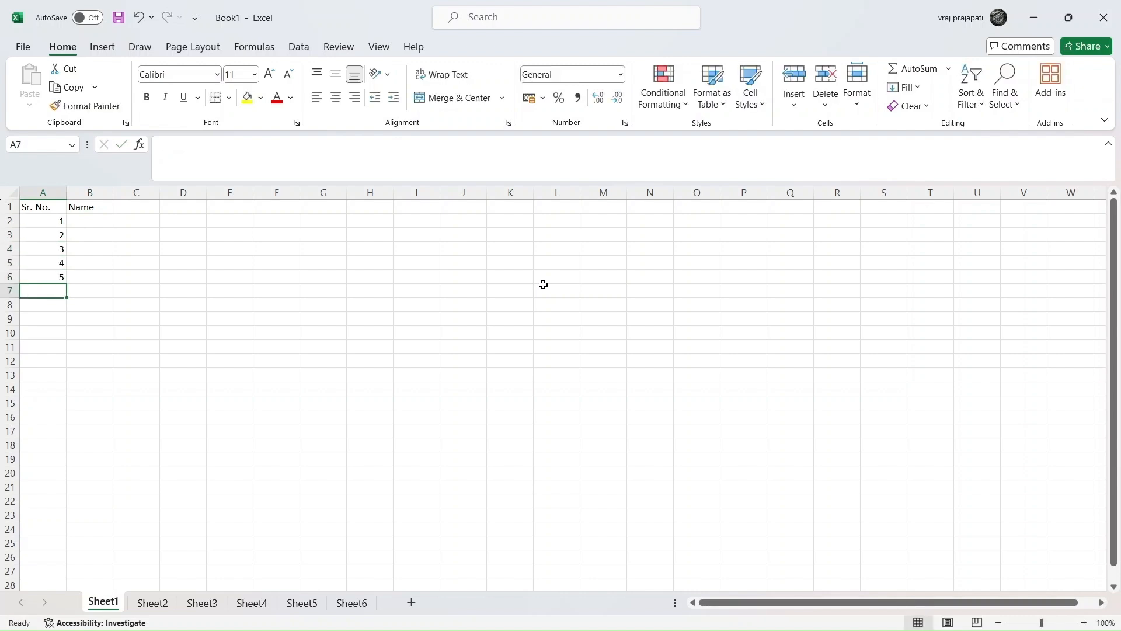
# Step: Enter the names Rohit, Raina, Rahane, Rahul and Rishabh in cells B2 through B6
pyautogui.press('Right')
pyautogui.press('Up')
pyautogui.press('Up')
pyautogui.press('Up')
pyautogui.press('Up')
pyautogui.press('Up')
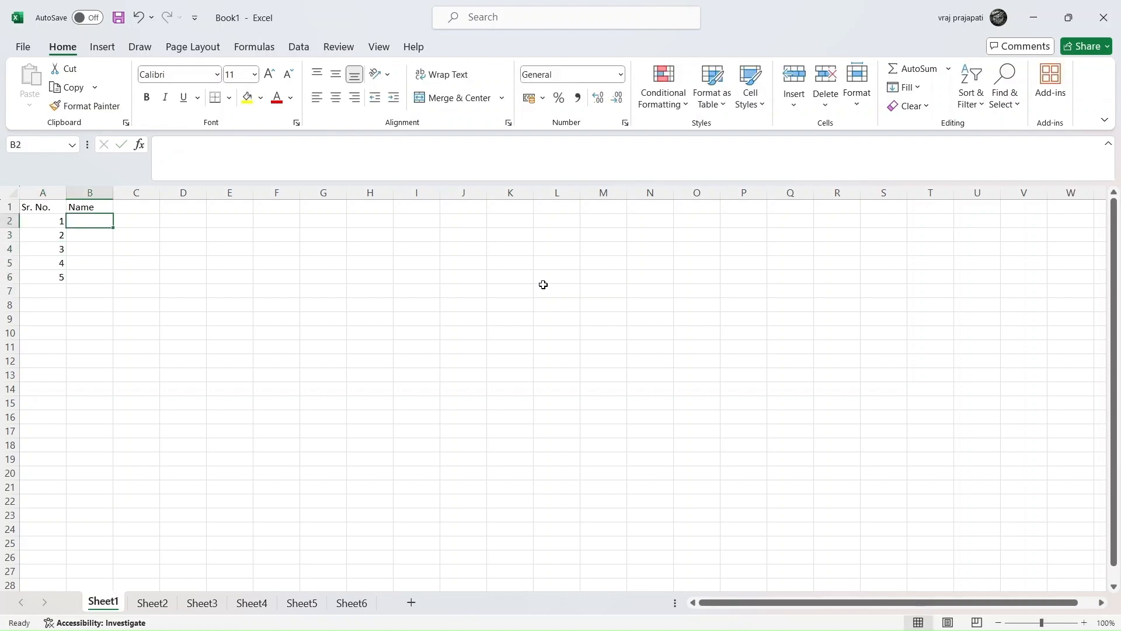
pyautogui.write('Rohit')
pyautogui.press('Return')
pyautogui.write('Raina')
pyautogui.press('Return')
pyautogui.write('Rahane')
pyautogui.press('Return')
pyautogui.write('Rahul')
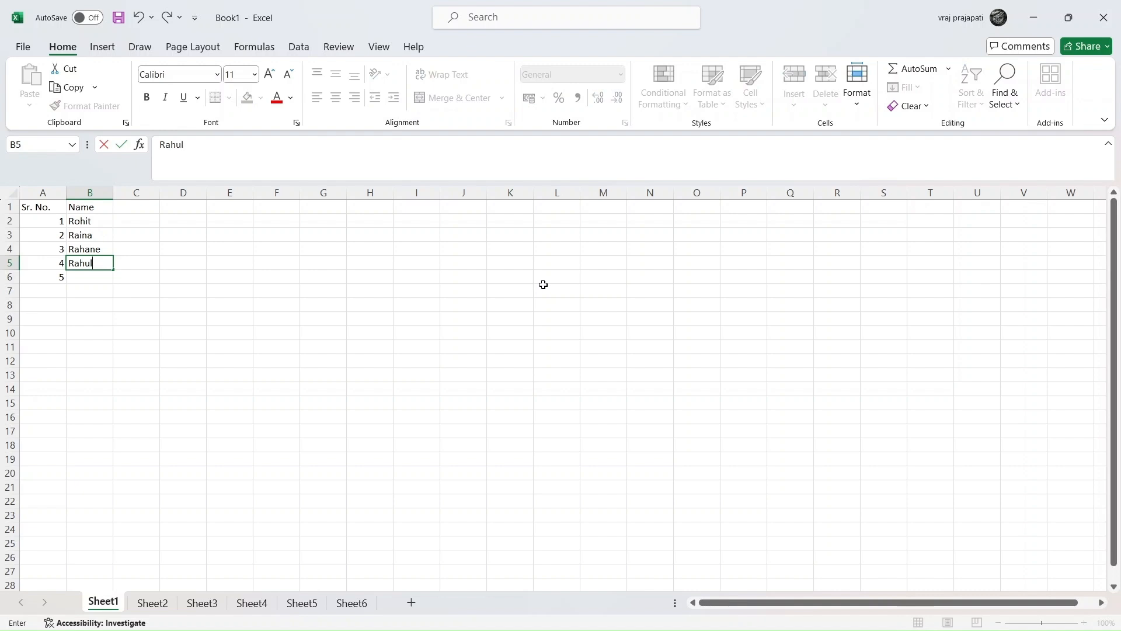
pyautogui.press('Return')
pyautogui.write('Ri')
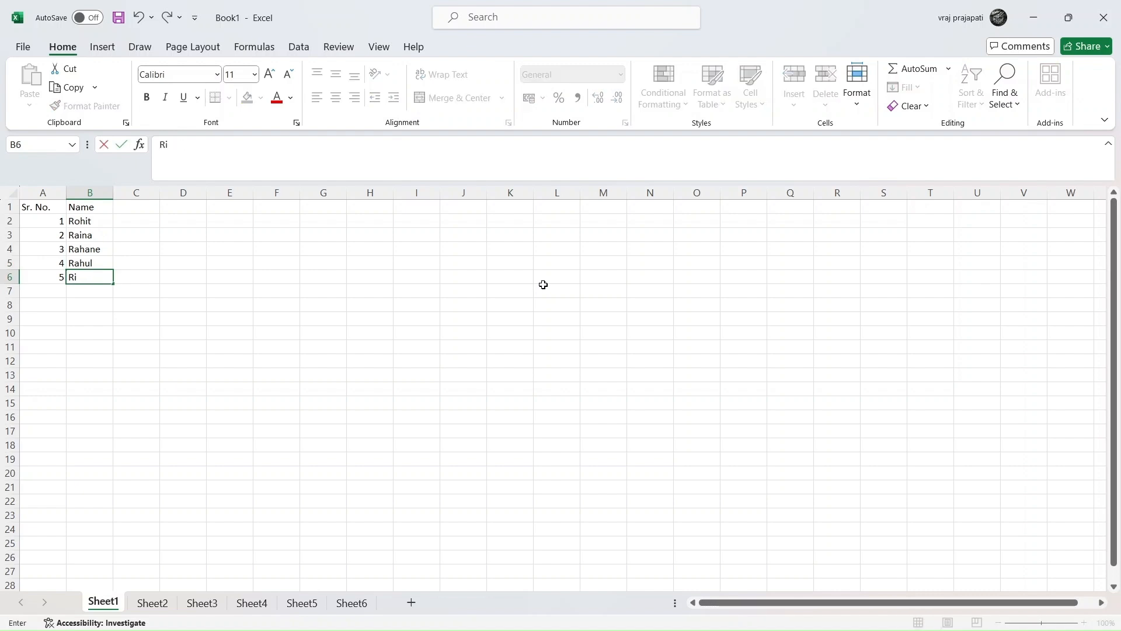
pyautogui.write('shabh')
pyautogui.press('Return')
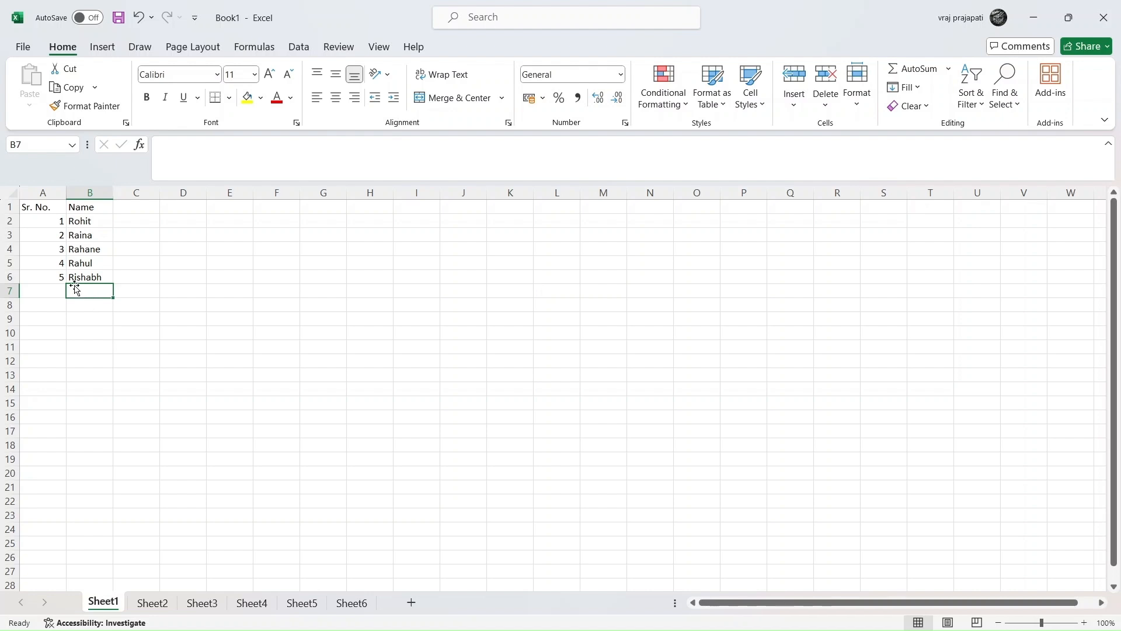
# Step: Save the workbook to the Desktop as List of five players
pyautogui.click(23, 52)
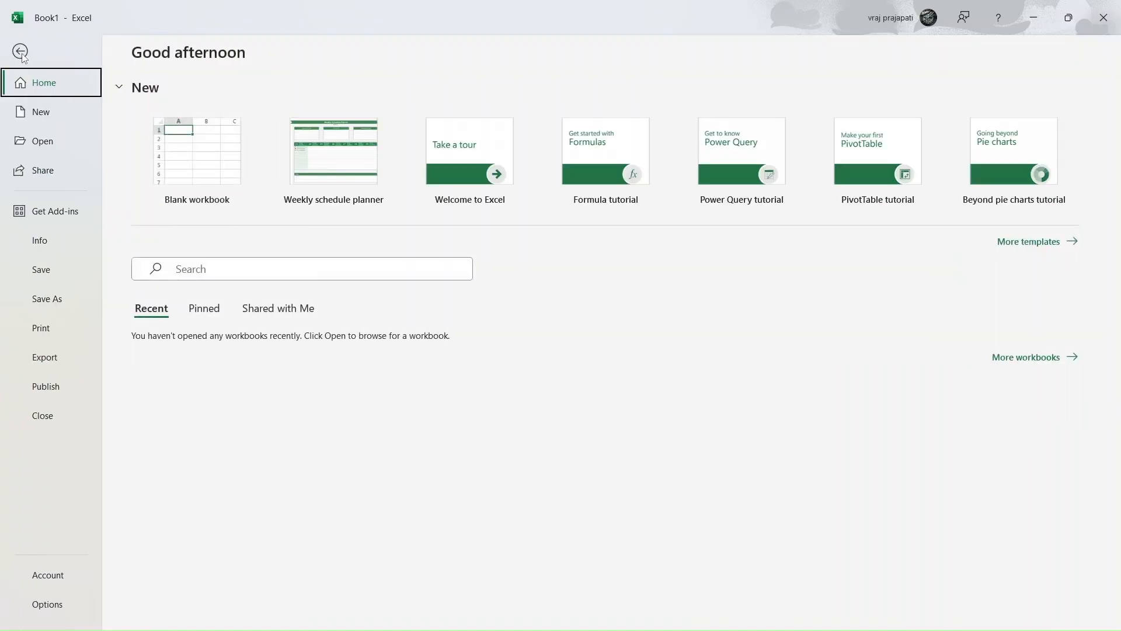
pyautogui.click(54, 300)
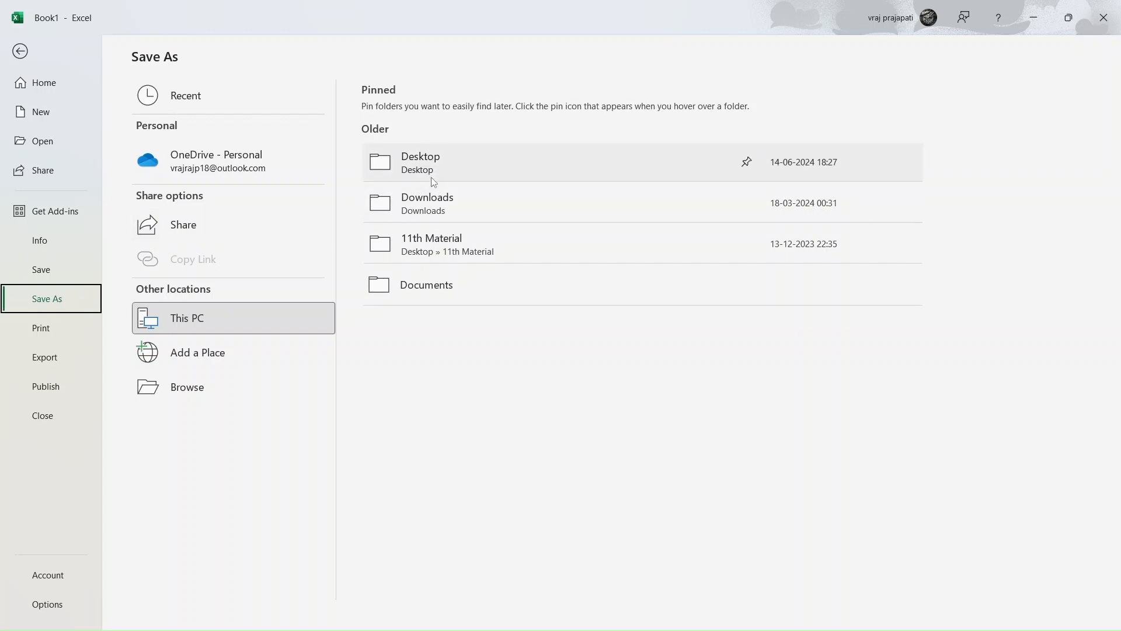
pyautogui.click(467, 168)
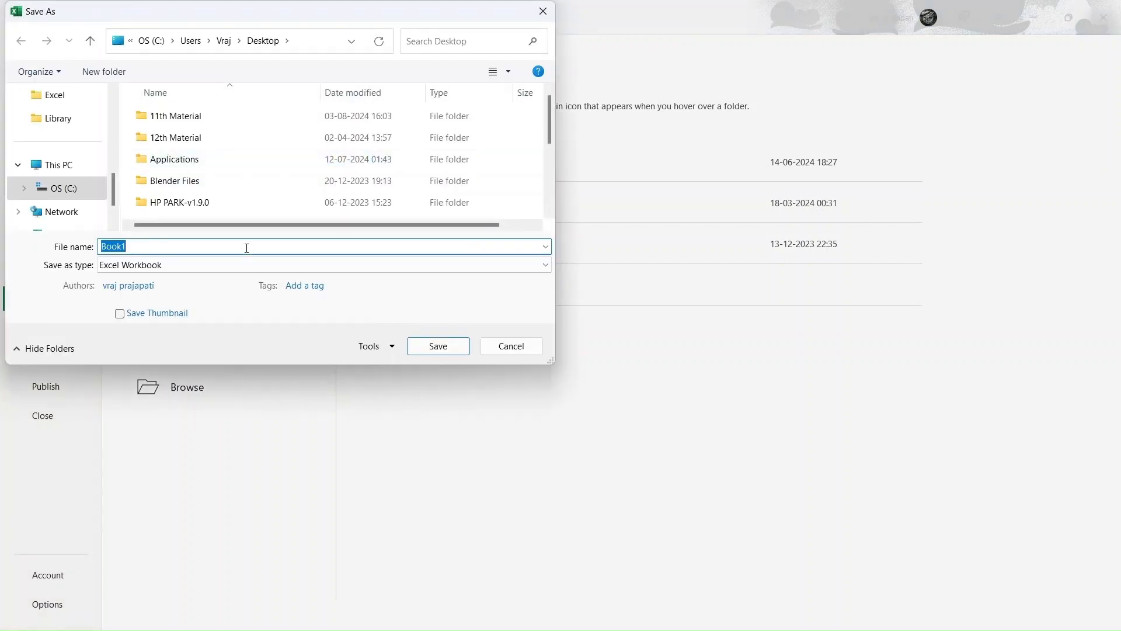
pyautogui.press('BackSpace')
pyautogui.write('List of five players')
pyautogui.click(439, 346)
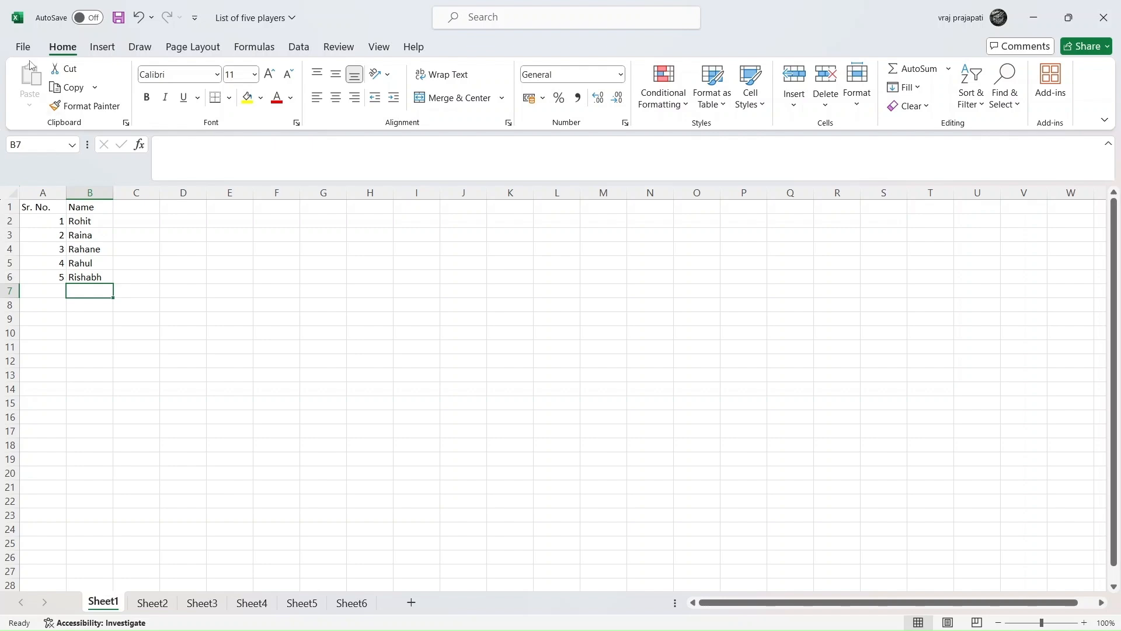
# Step: Open the List of five players workbook from the recent workbooks list
pyautogui.click(23, 47)
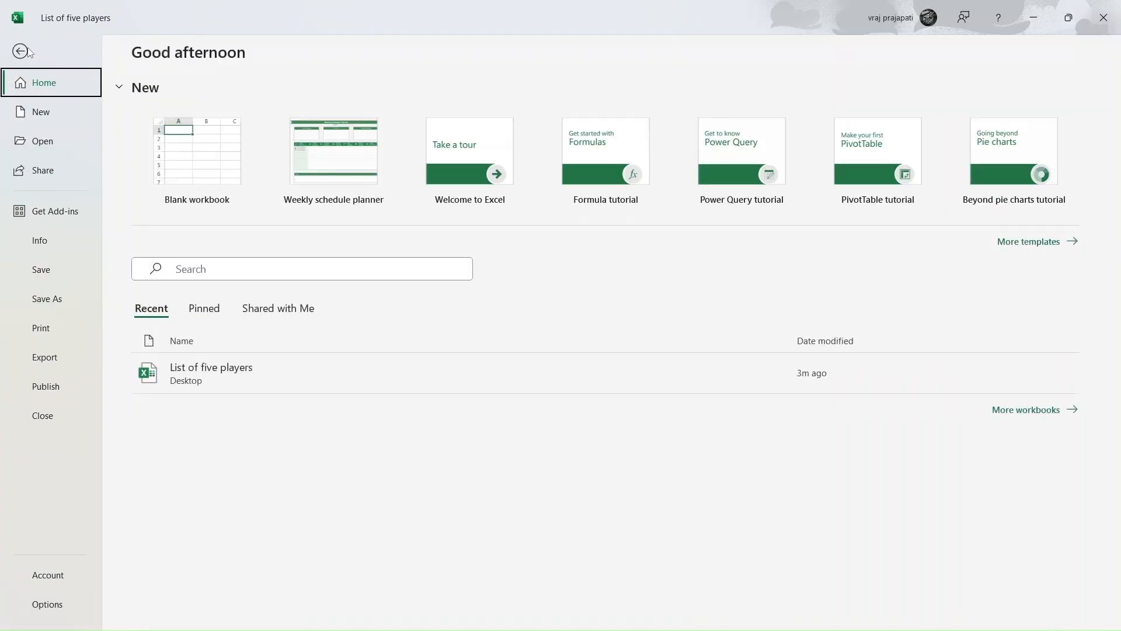
pyautogui.click(42, 141)
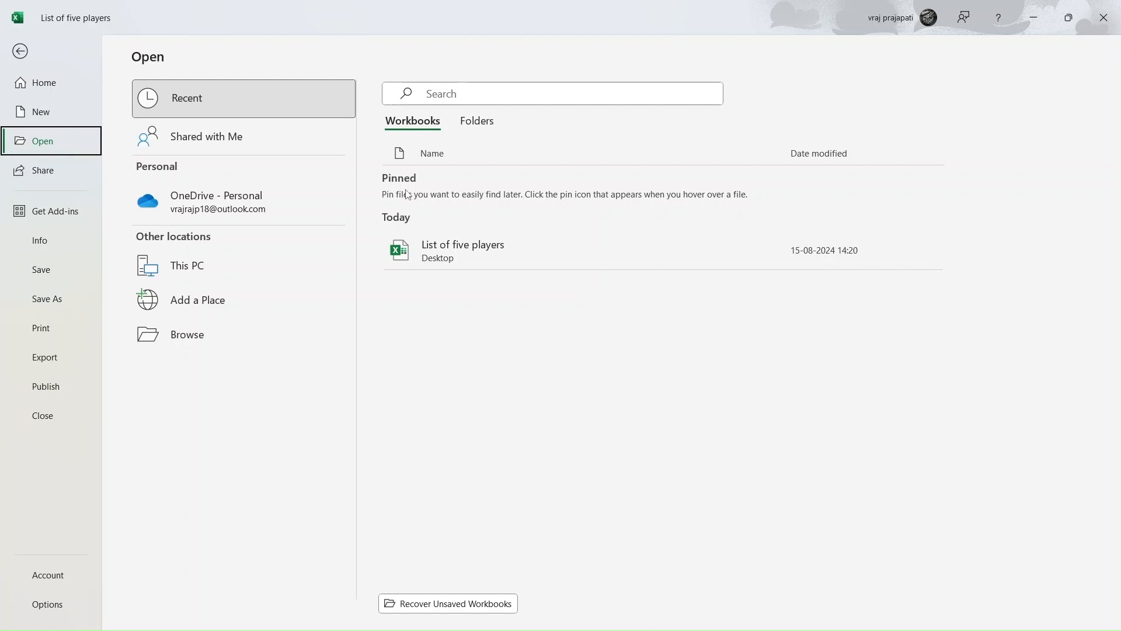
pyautogui.click(510, 247)
pyautogui.click(510, 248)
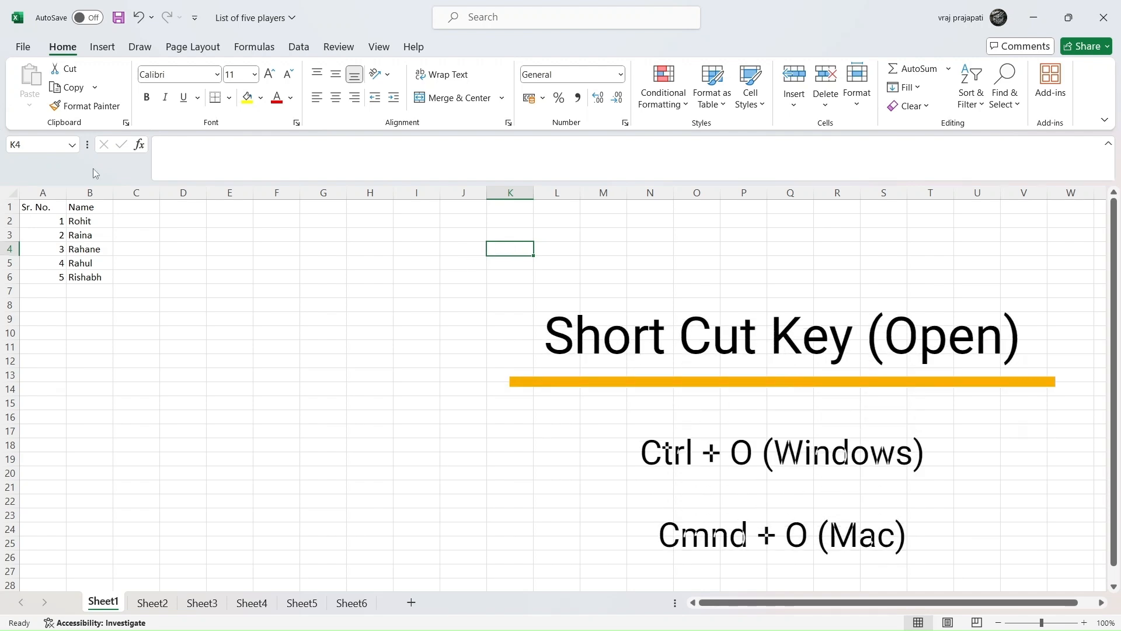
pyautogui.hotkey('ctrl', 'o')
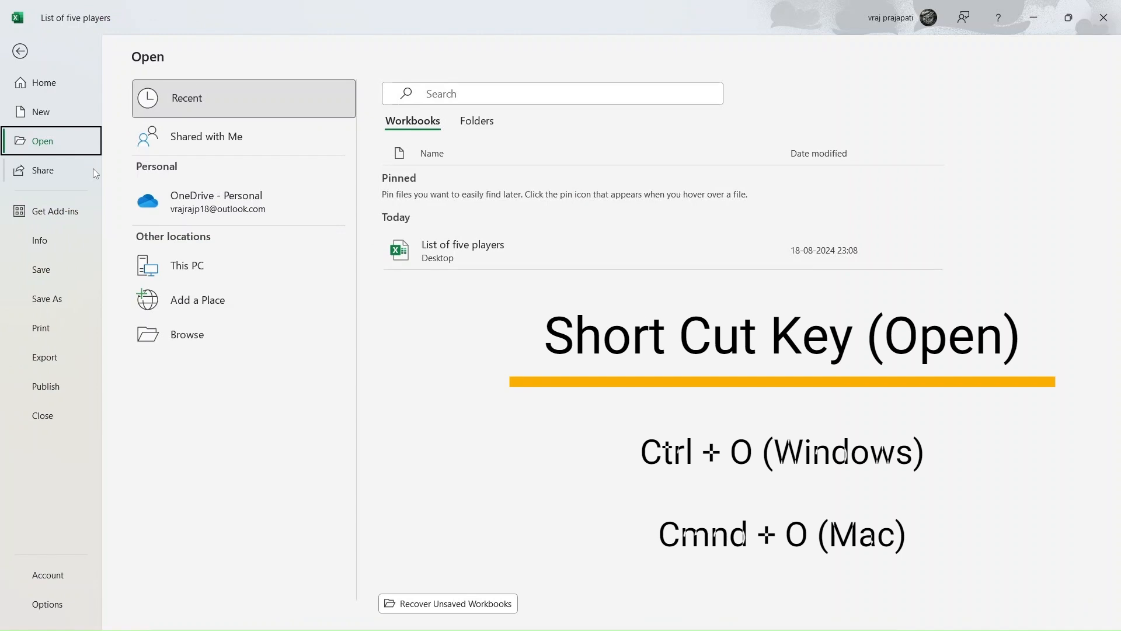
pyautogui.press('Escape')
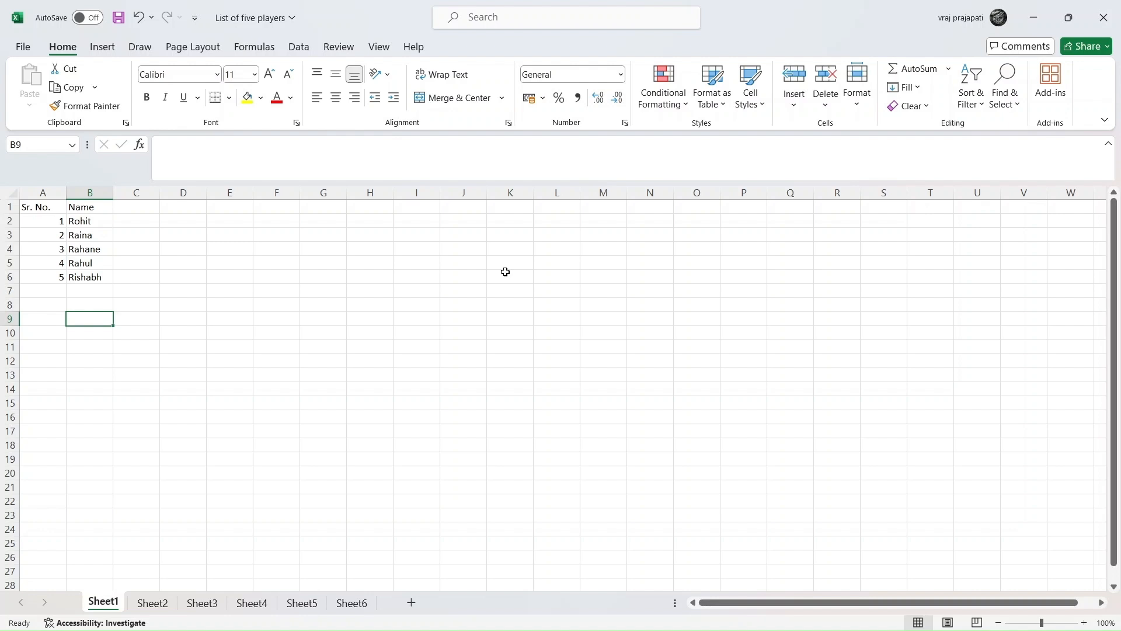
pyautogui.press('Up')
pyautogui.press('Up')
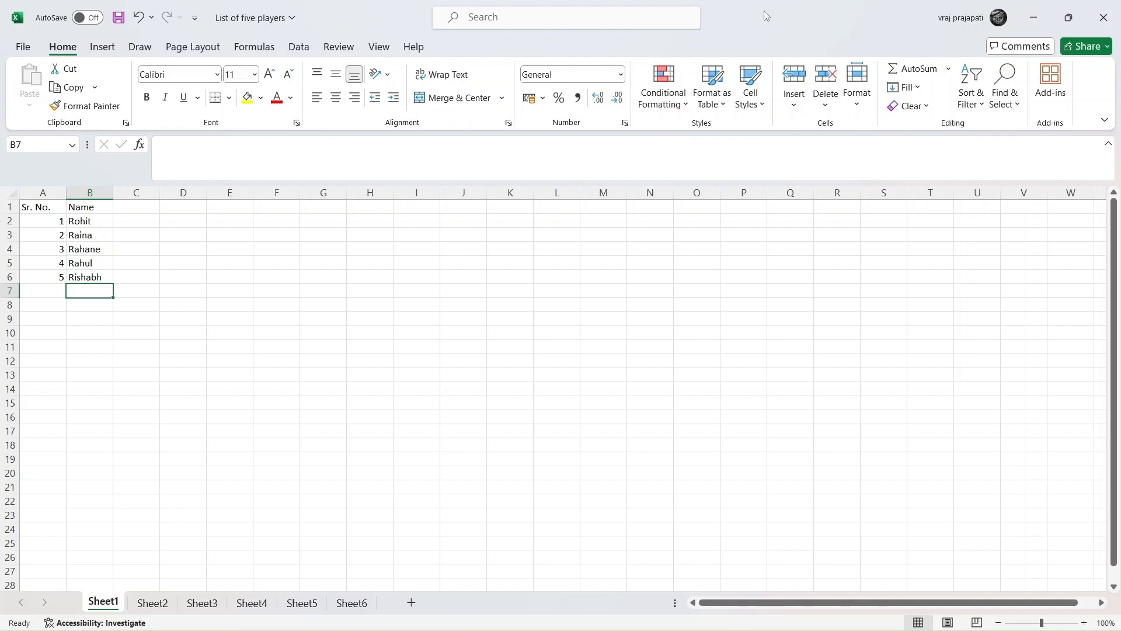
pyautogui.press('Down')
pyautogui.press('Down')
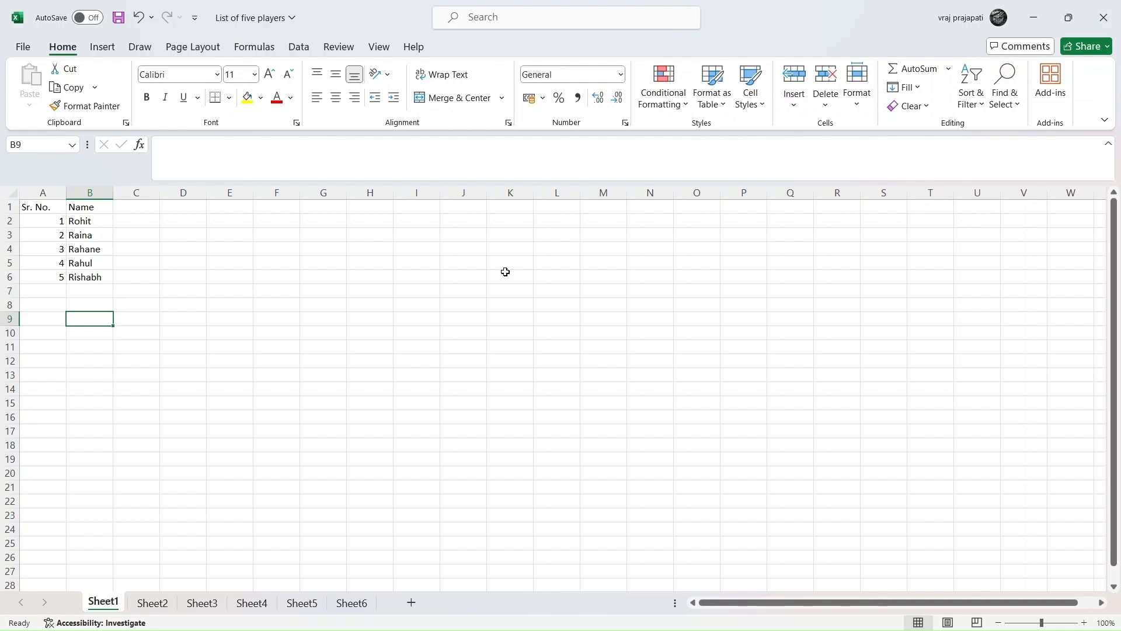